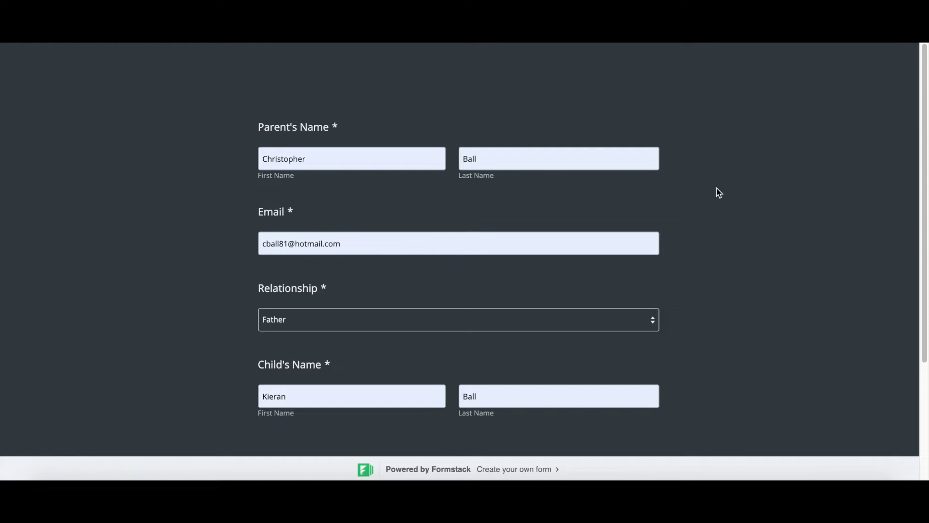
Step: Review the filled-in waiver form, scrolling down and back up through the parent and child entries
scroll(730, 207, "down", 1)
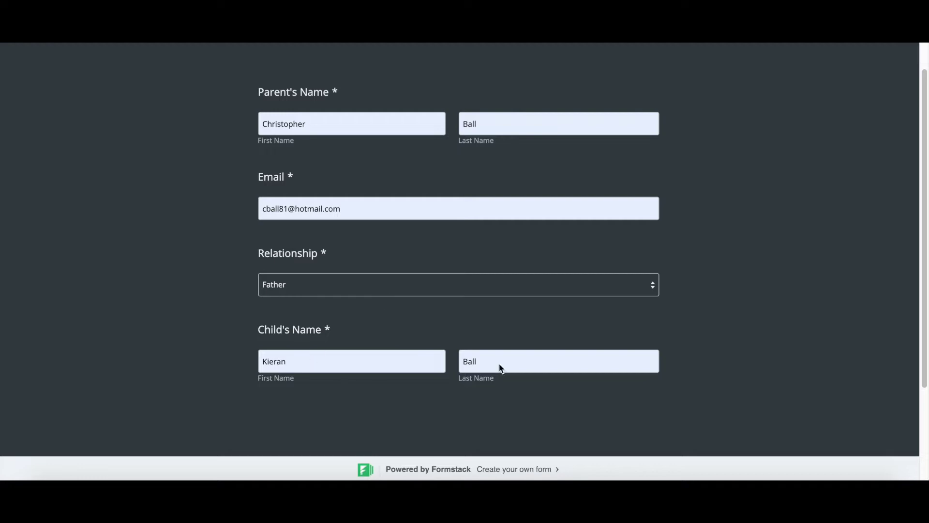
scroll(503, 414, "up", 1)
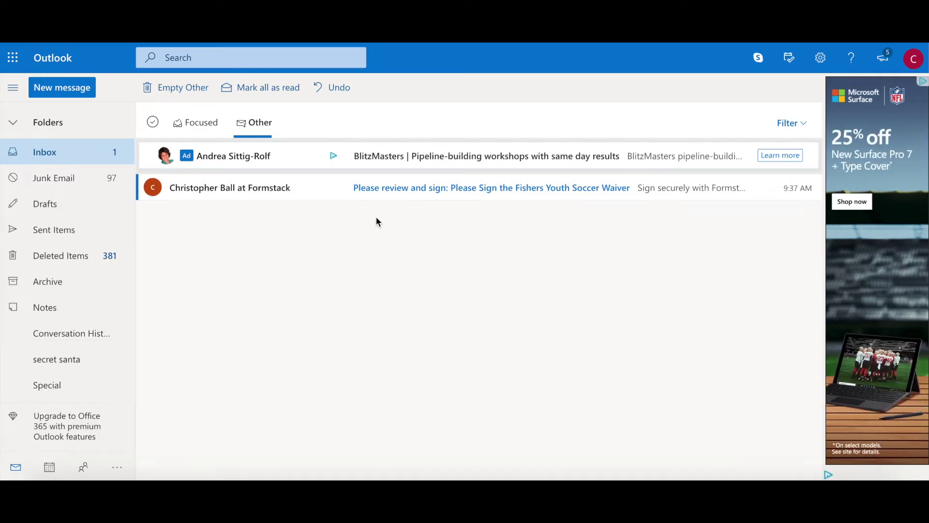
Step: Open the 'Please review and sign' waiver e-mail from Formstack and scroll through it
left_click(484, 189)
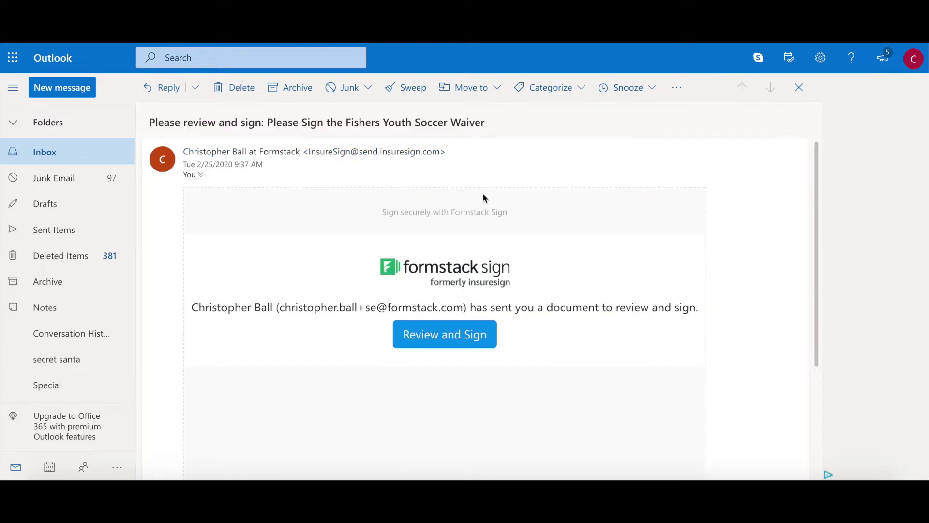
scroll(498, 365, "down", 1)
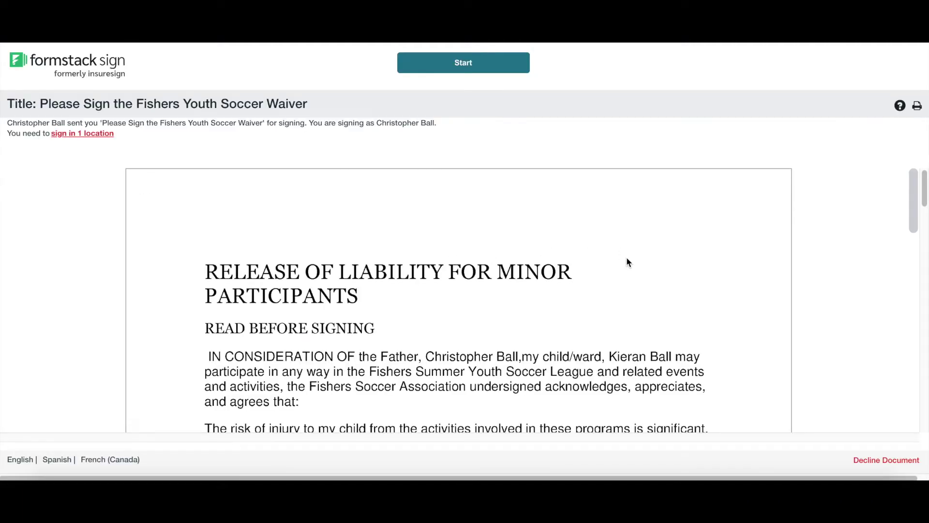
Step: Apply the typed parent/guardian signature and submit the waiver, agreeing to the consent
scroll(626, 261, "down", 2)
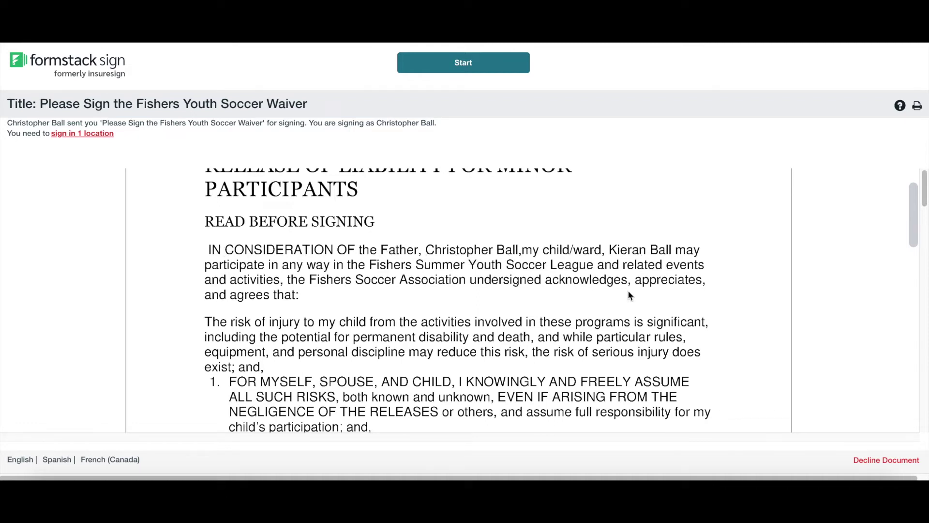
scroll(628, 289, "down", 8)
scroll(626, 289, "down", 5)
scroll(626, 289, "up", 5)
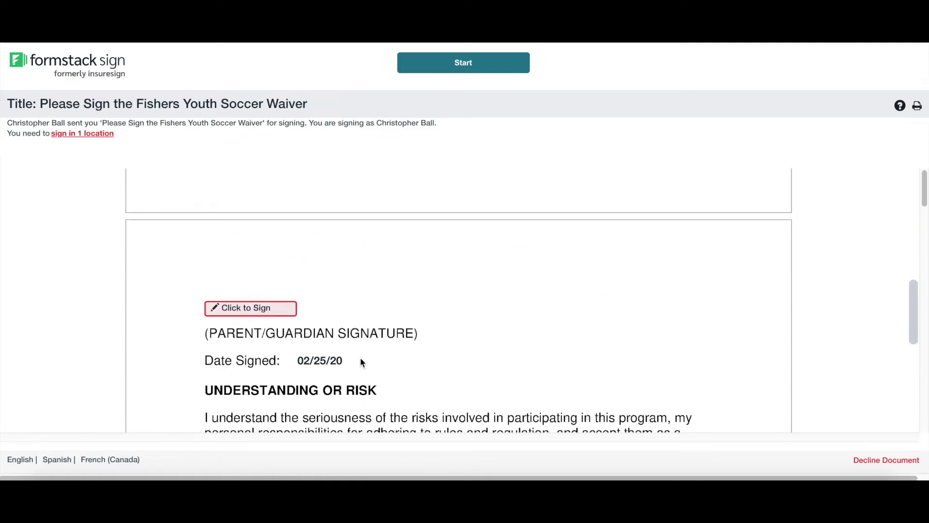
left_click(258, 311)
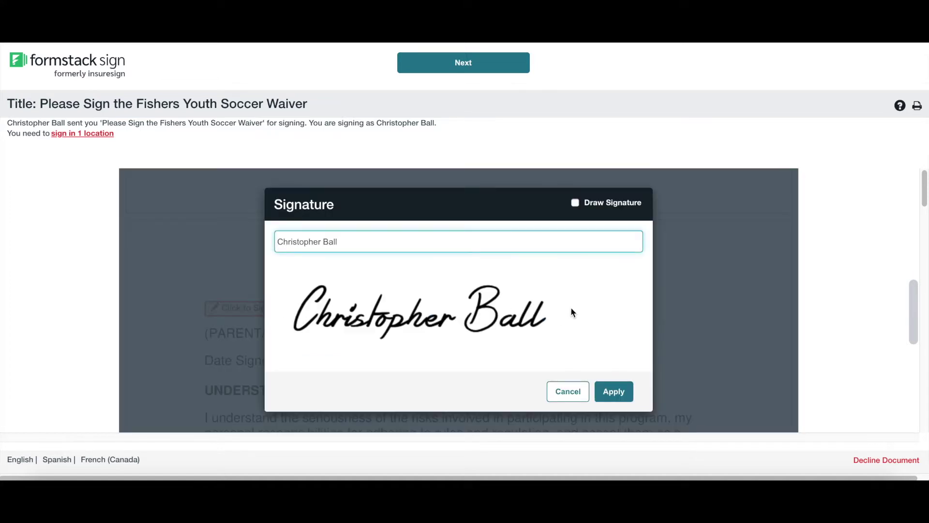
left_click(613, 392)
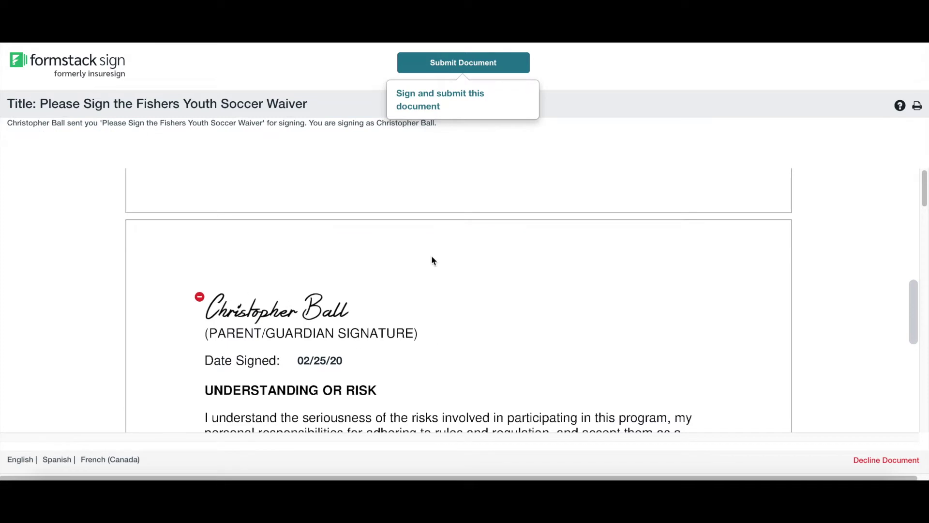
left_click(468, 63)
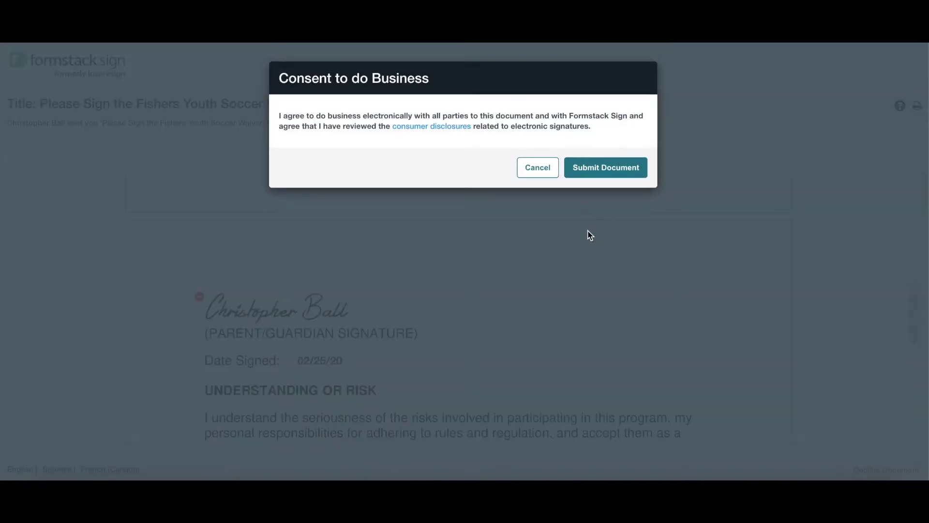
left_click(605, 170)
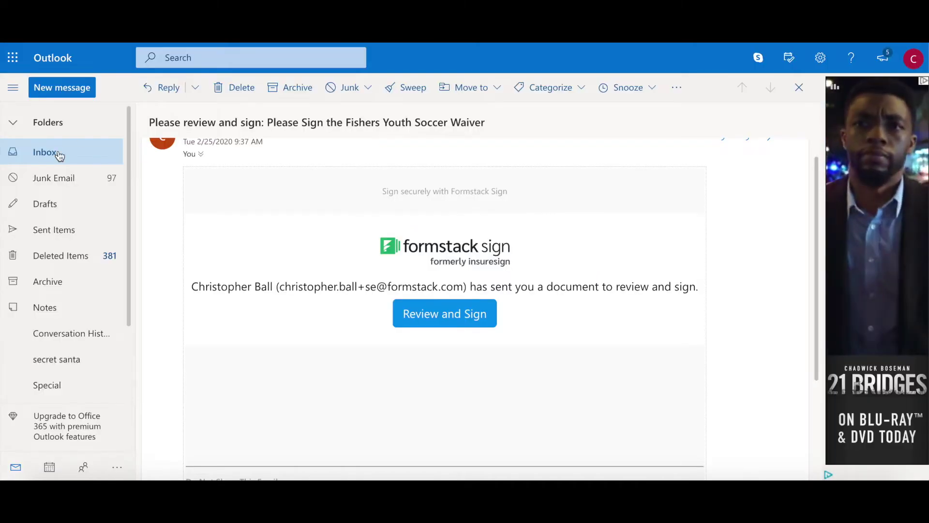
Step: Open the 'Document signed' e-mail and preview the signed waiver PDF down to its signature page
left_click(35, 154)
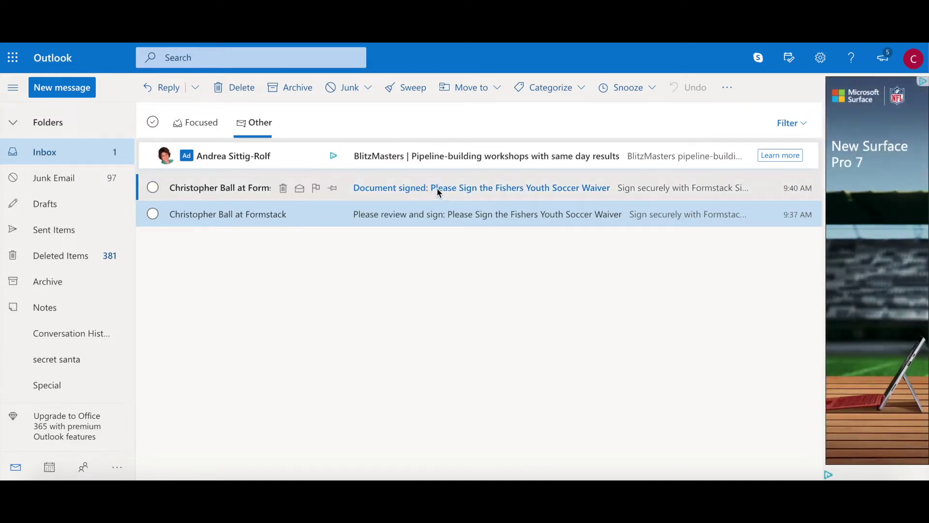
left_click(416, 192)
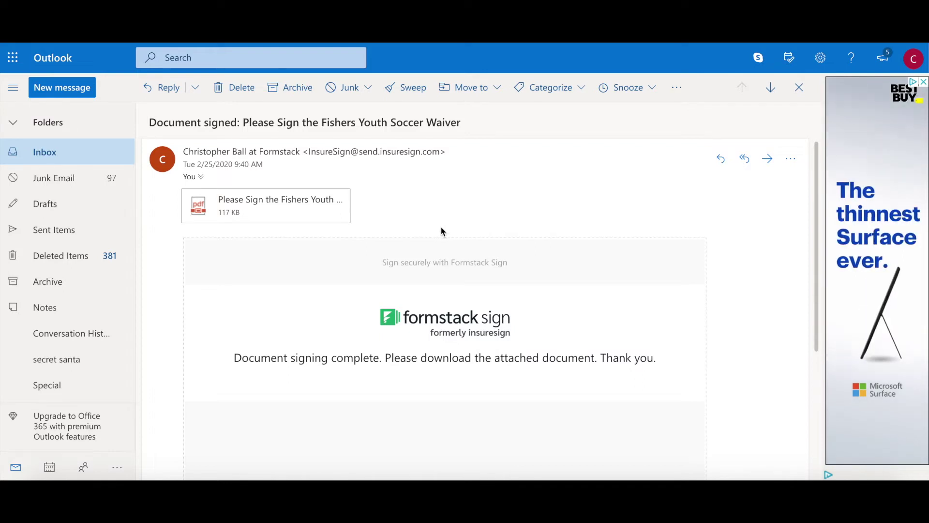
left_click(250, 206)
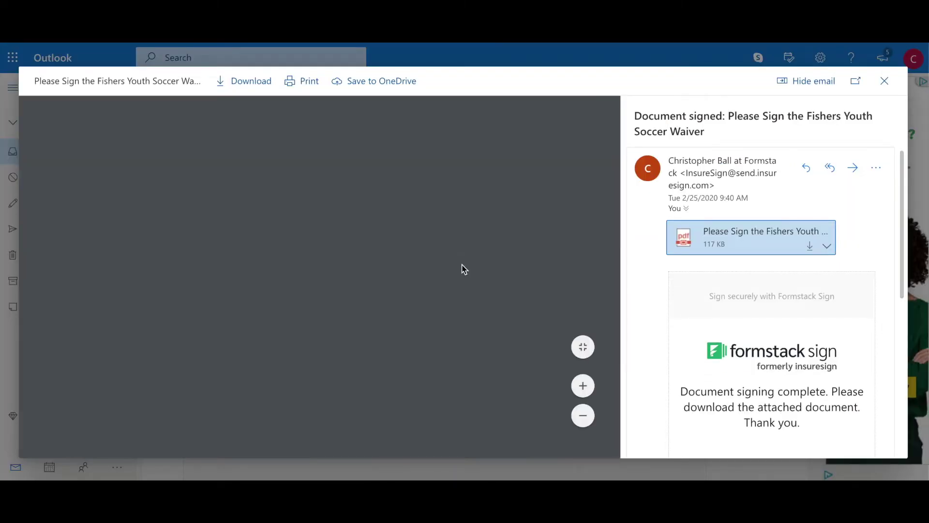
scroll(470, 269, "down", 7)
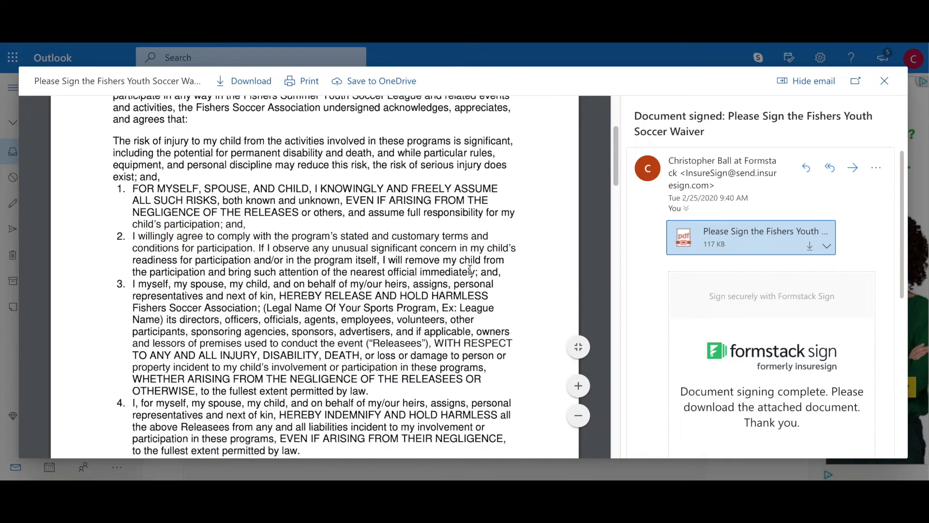
scroll(470, 269, "down", 7)
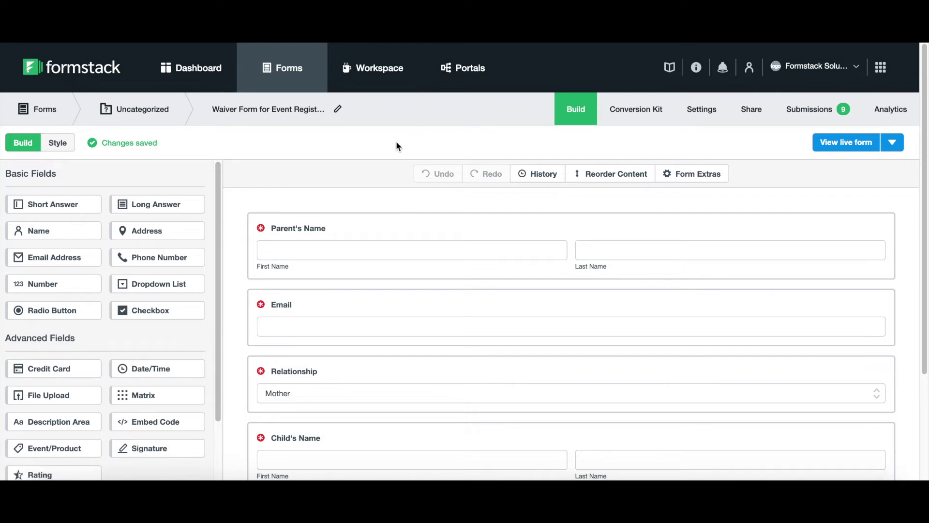
Step: Look over the Waiver Form for Event Registration builder, then go to its Settings
scroll(393, 242, "down", 3)
scroll(394, 242, "up", 3)
scroll(394, 242, "down", 1)
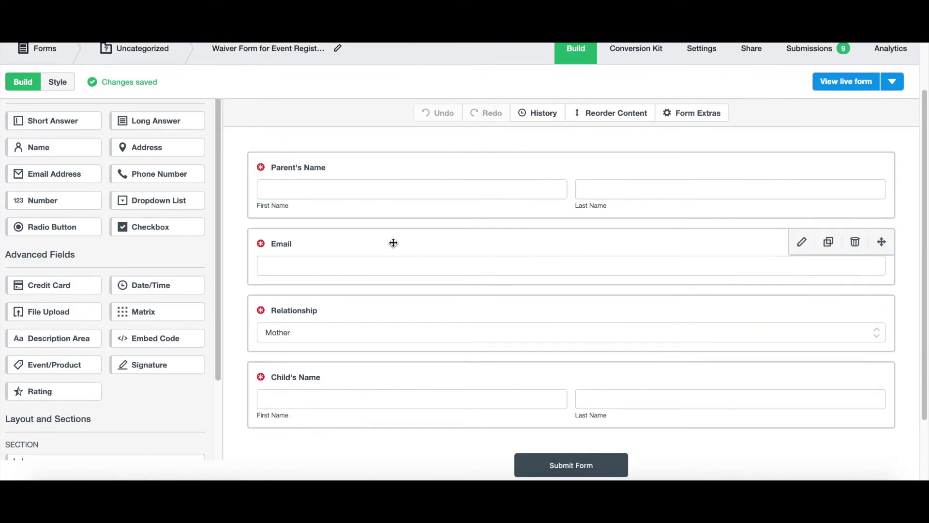
scroll(394, 242, "up", 1)
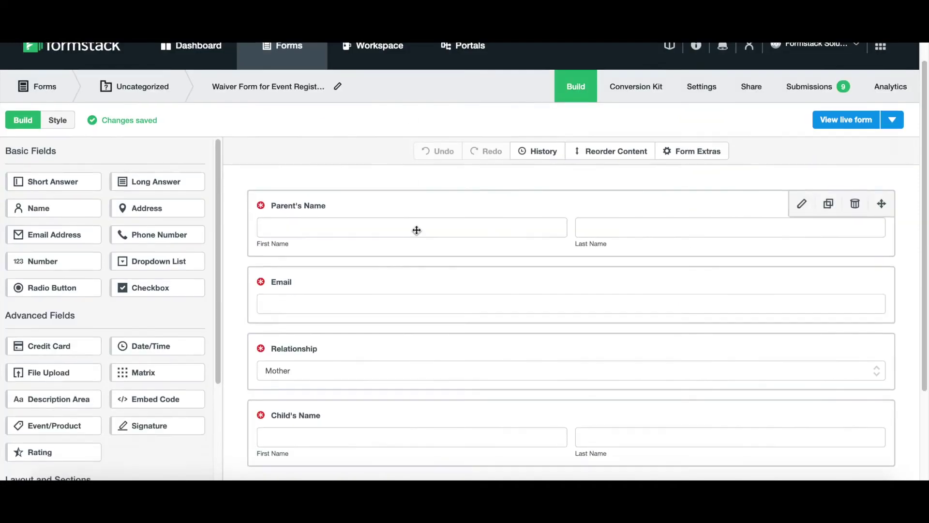
scroll(416, 230, "down", 1)
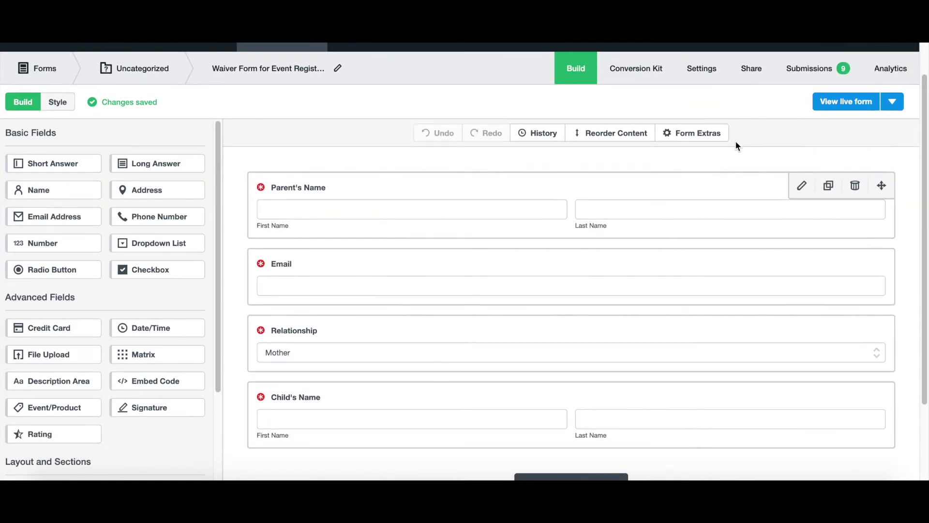
left_click(704, 72)
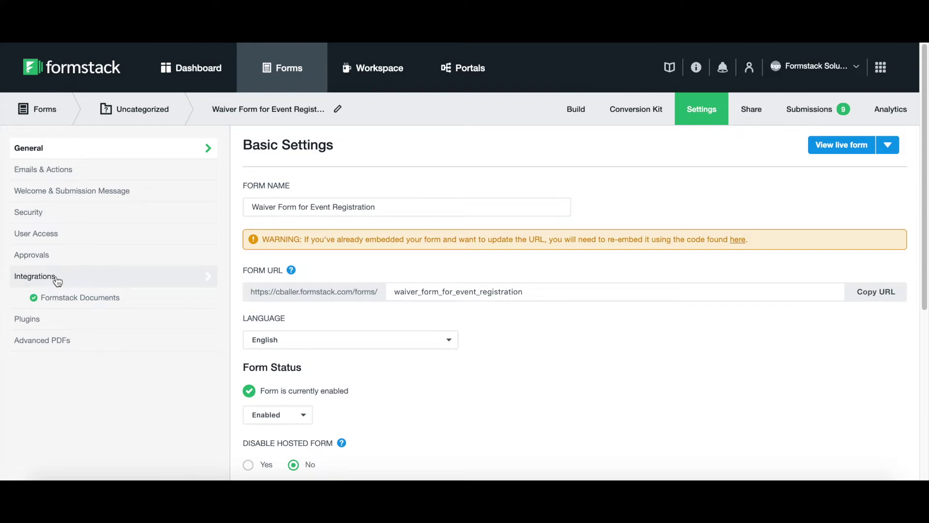
Step: Show the Formstack Documents integration down to its Document Information and Fields sections
left_click(98, 300)
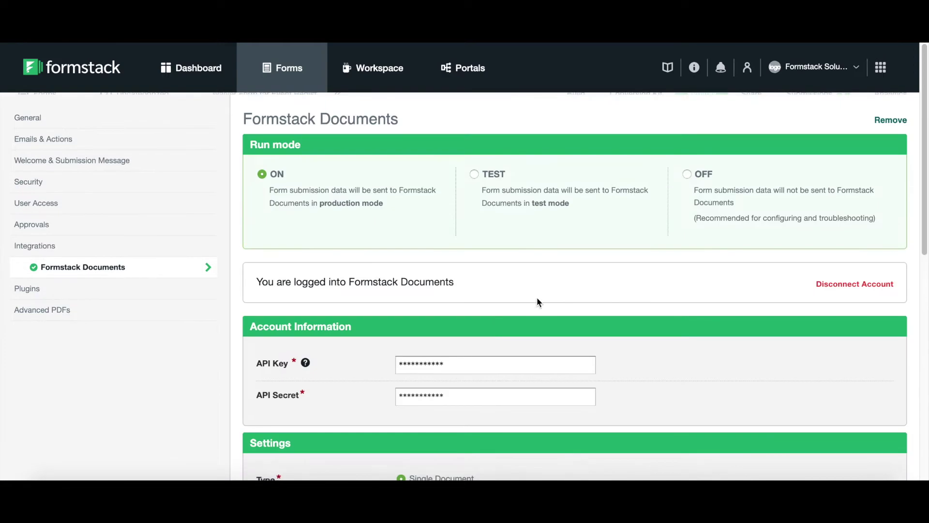
scroll(650, 323, "down", 1)
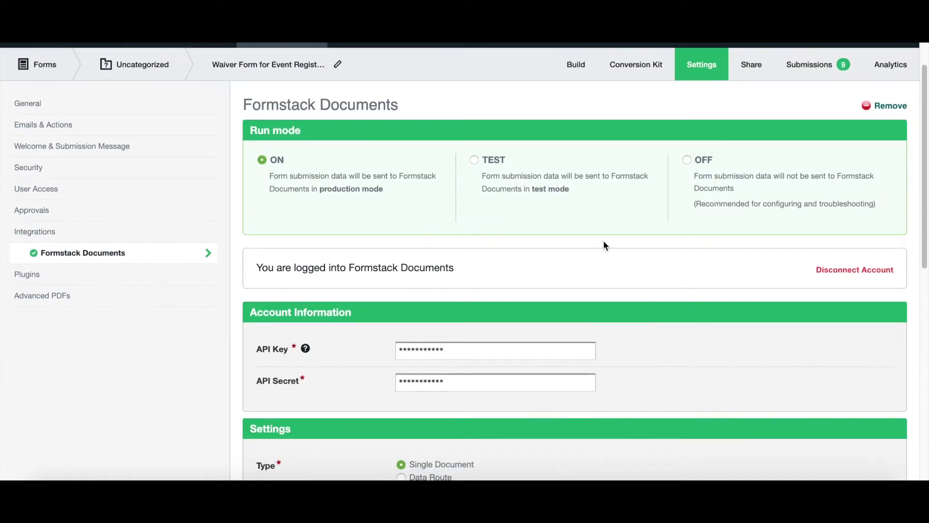
scroll(676, 361, "down", 1)
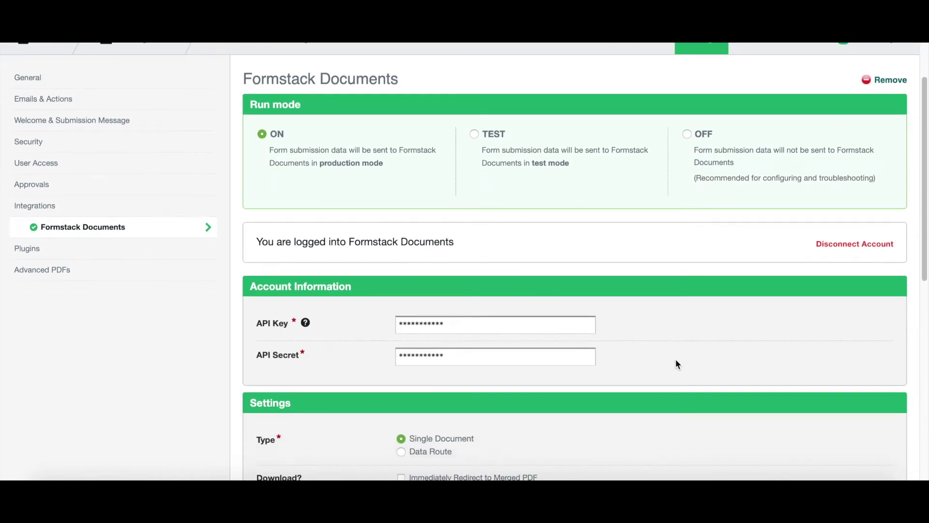
scroll(677, 357, "down", 6)
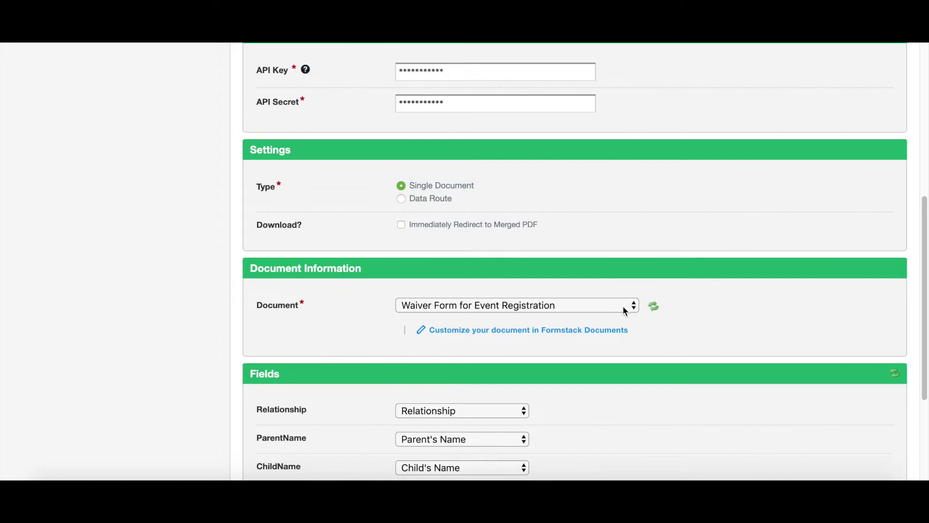
scroll(671, 361, "down", 3)
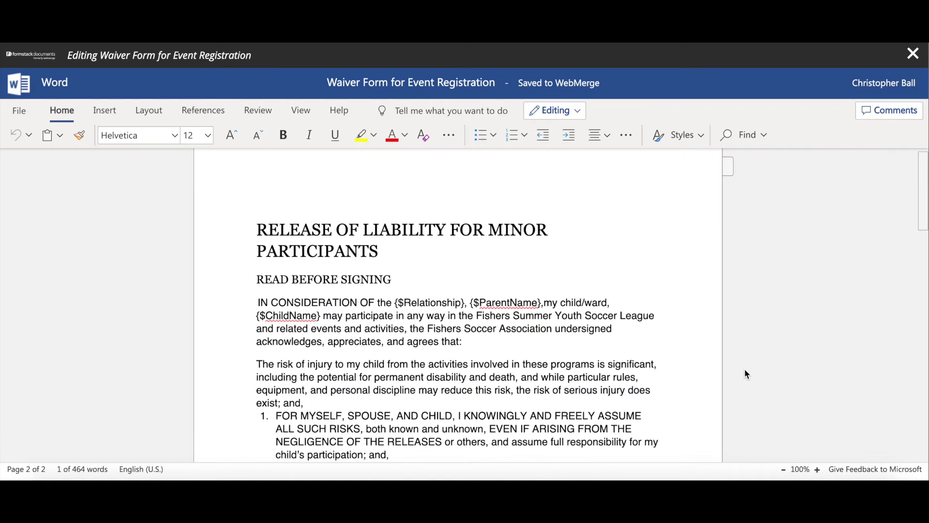
Step: Scroll the CBall folder's document list to Waiver Form for Event Registration
scroll(746, 374, "down", 2)
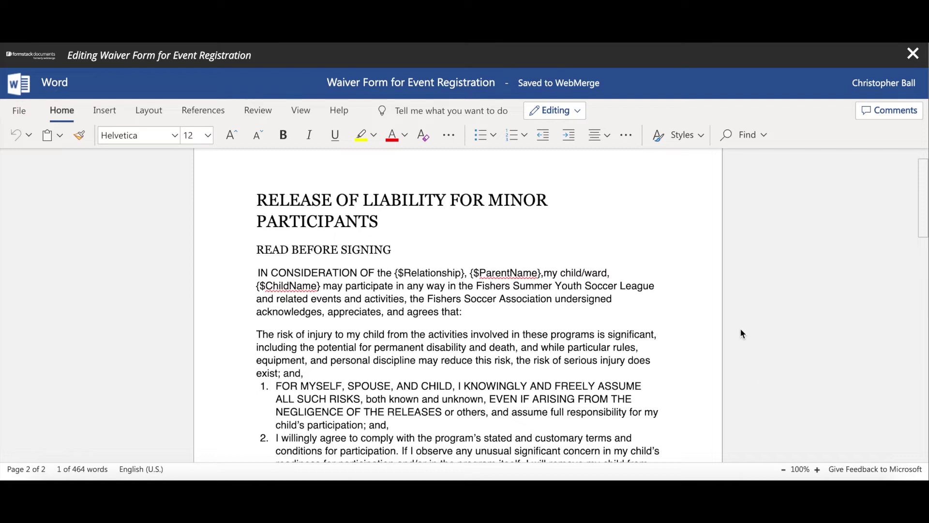
Step: Inspect the ChildName merge tag and the hidden signature tag on the blank line
scroll(738, 334, "down", 1)
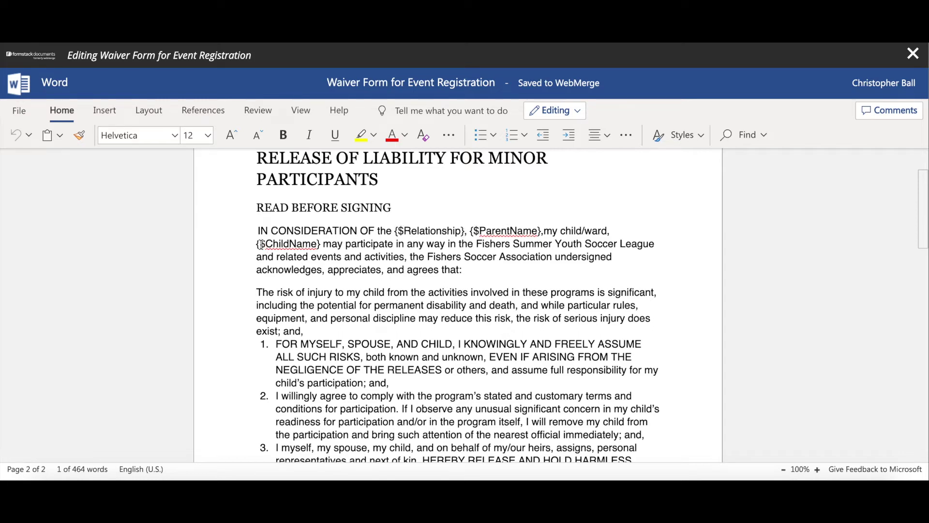
left_click_drag(265, 244, 324, 244)
left_click(409, 244)
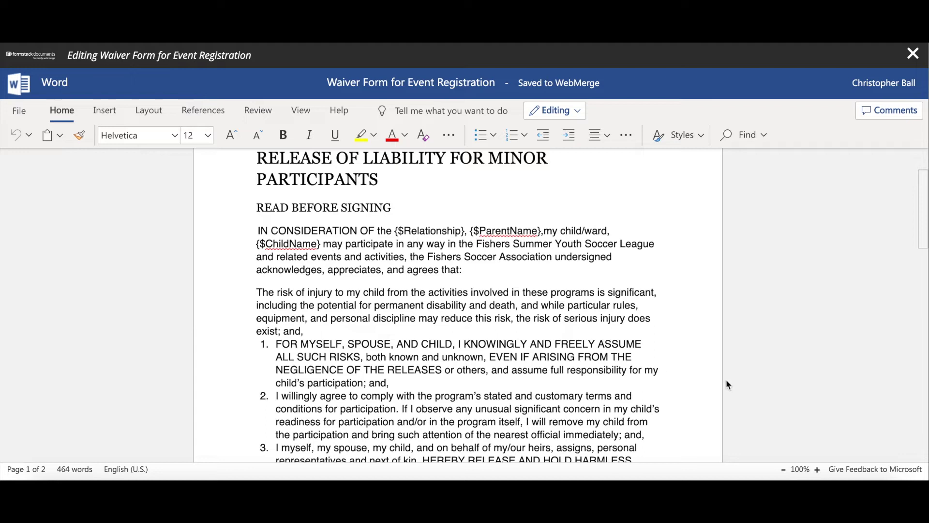
scroll(728, 385, "down", 10)
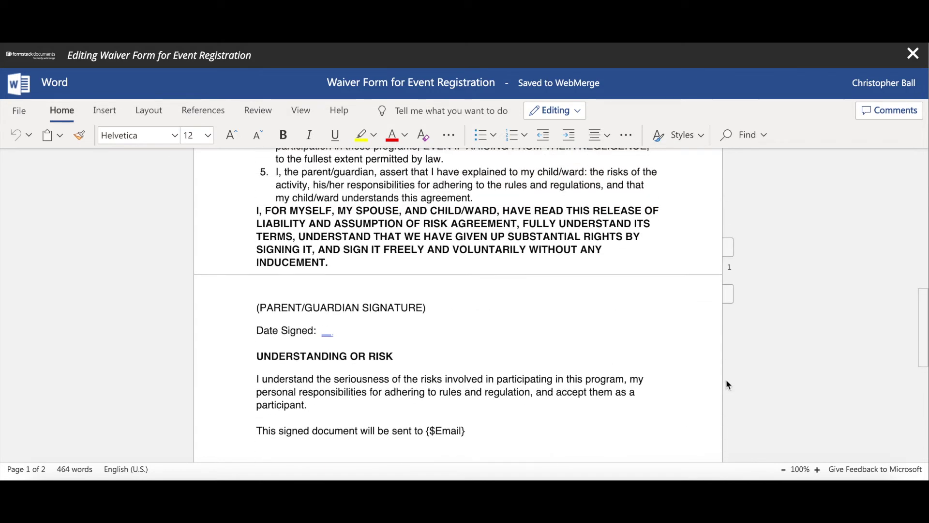
scroll(728, 372, "up", 1)
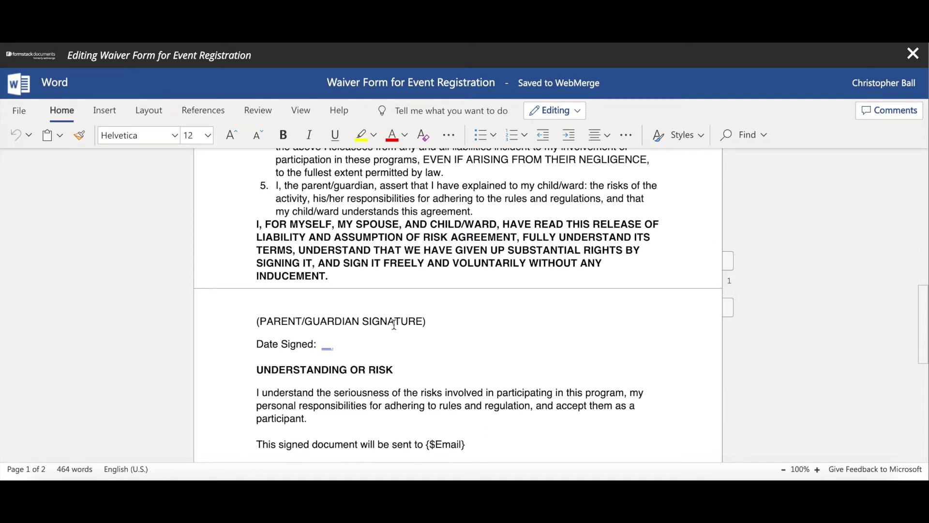
left_click_drag(258, 300, 357, 303)
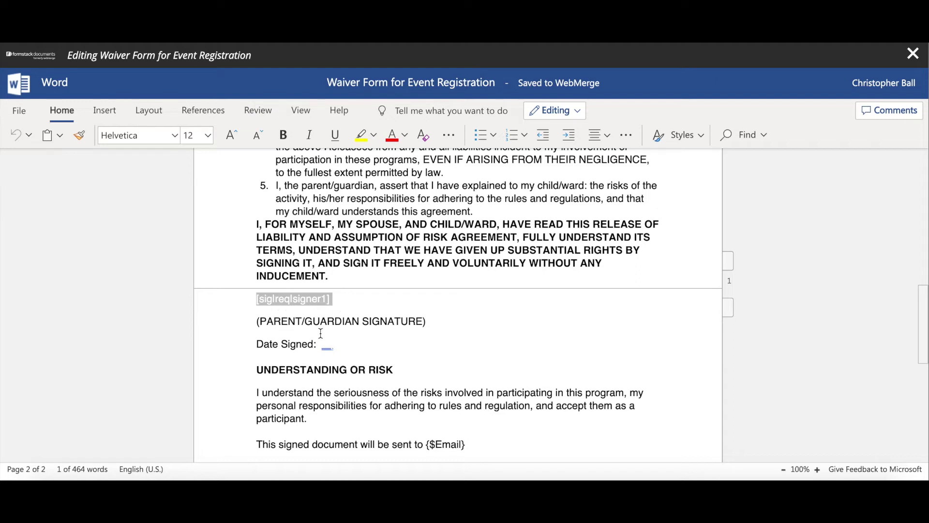
Step: Delete the [date|req|signer1] tag after Date Signed, keeping the hidden signature tag
left_click_drag(319, 345, 421, 344)
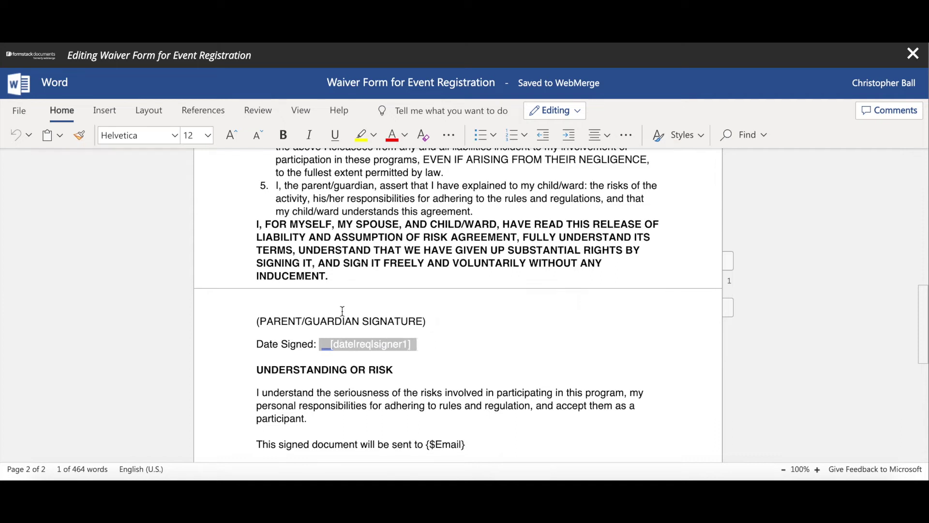
key("Delete")
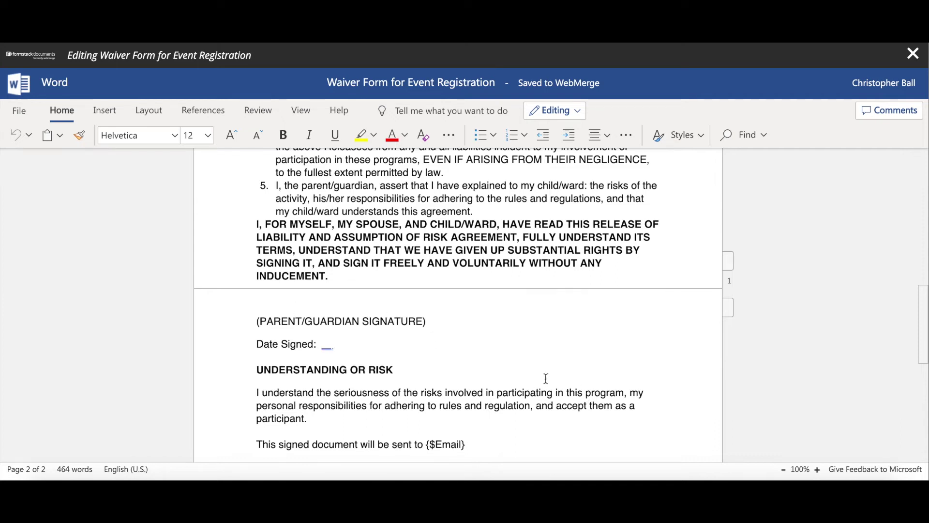
left_click_drag(259, 301, 363, 303)
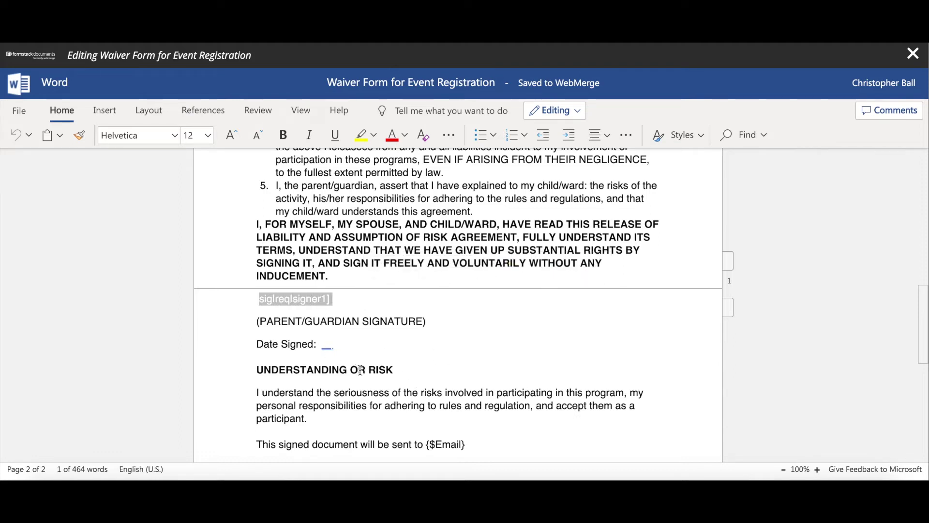
left_click(511, 358)
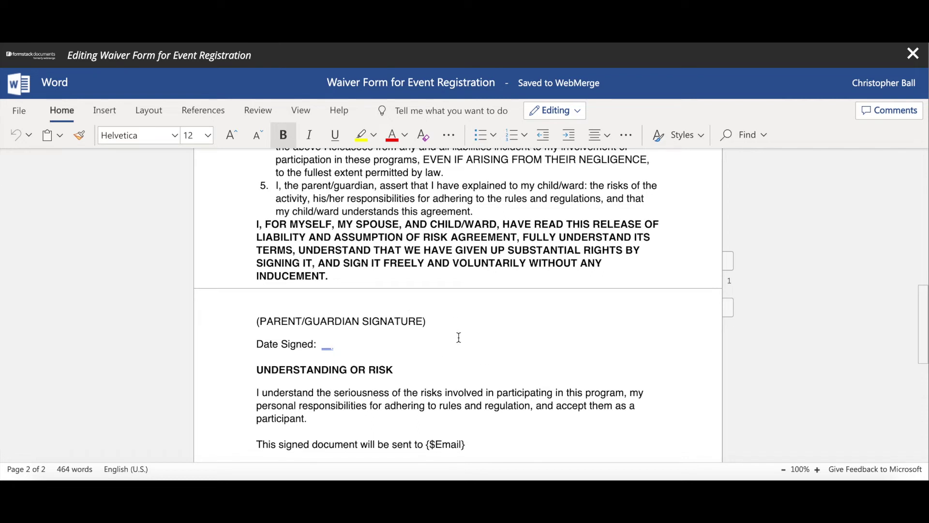
scroll(486, 336, "up", 6)
scroll(490, 335, "up", 5)
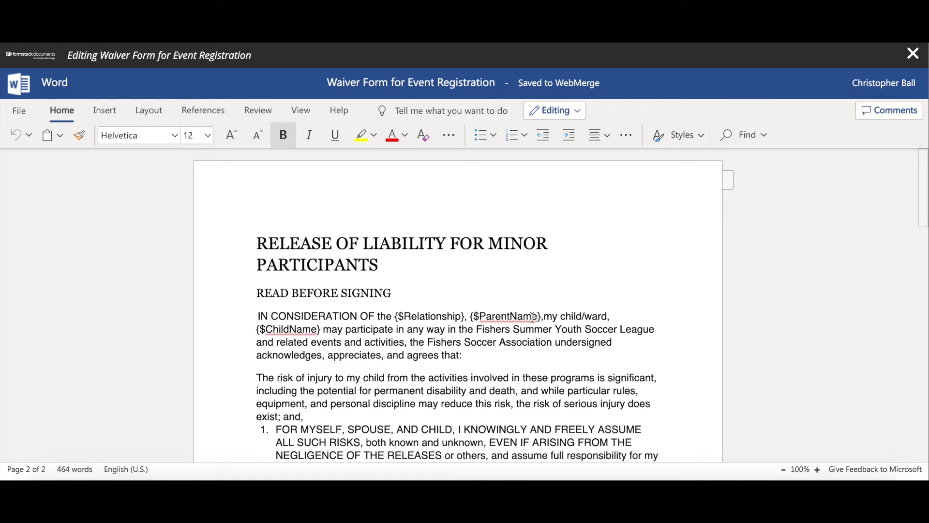
scroll(537, 367, "down", 11)
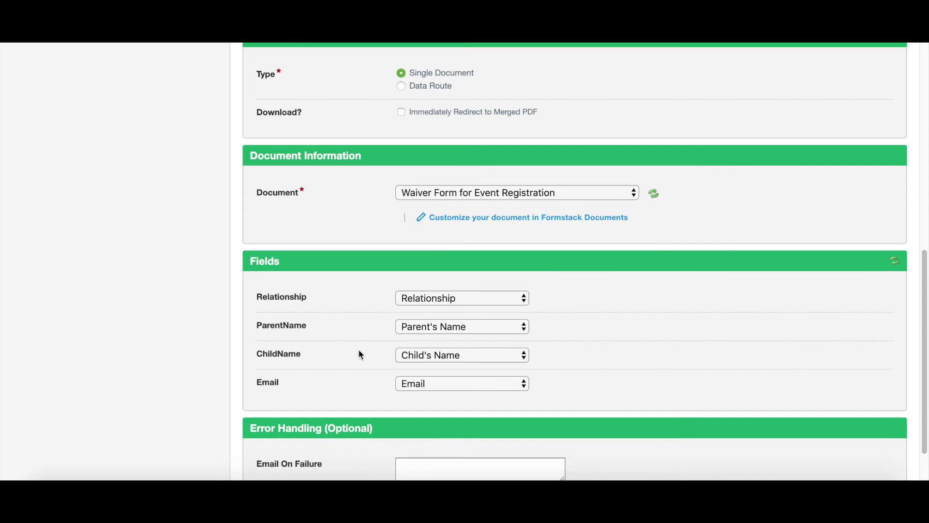
Step: Keep Relationship mapped to the Relationship form field and review the other field mappings
left_click(510, 301)
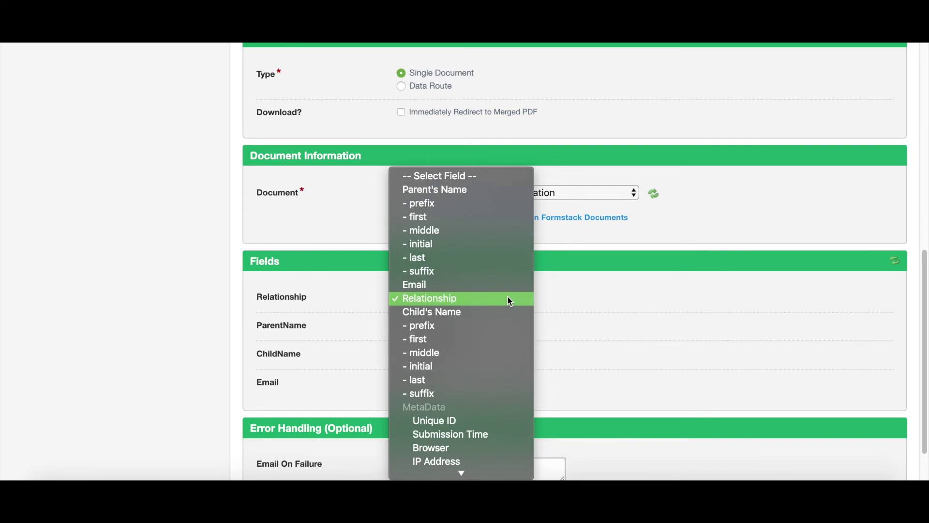
left_click(466, 299)
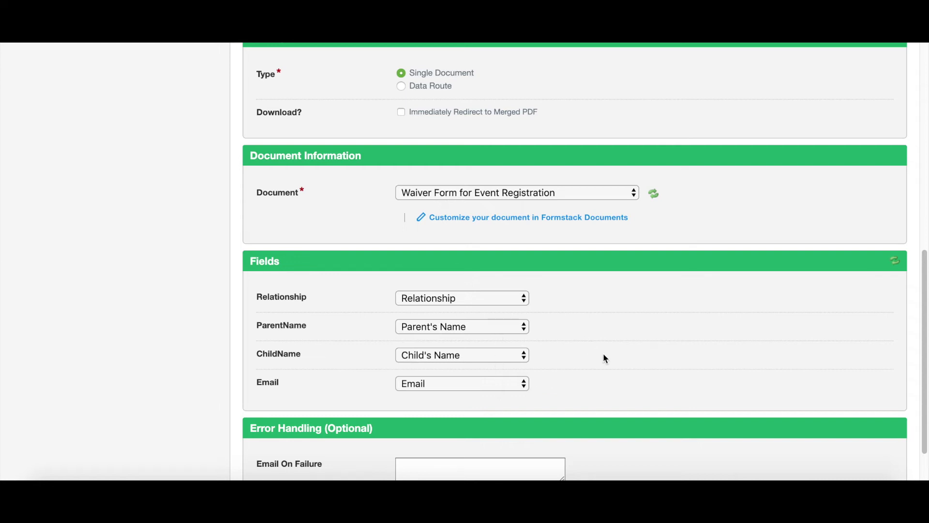
scroll(605, 358, "down", 2)
scroll(605, 358, "up", 6)
scroll(603, 353, "up", 4)
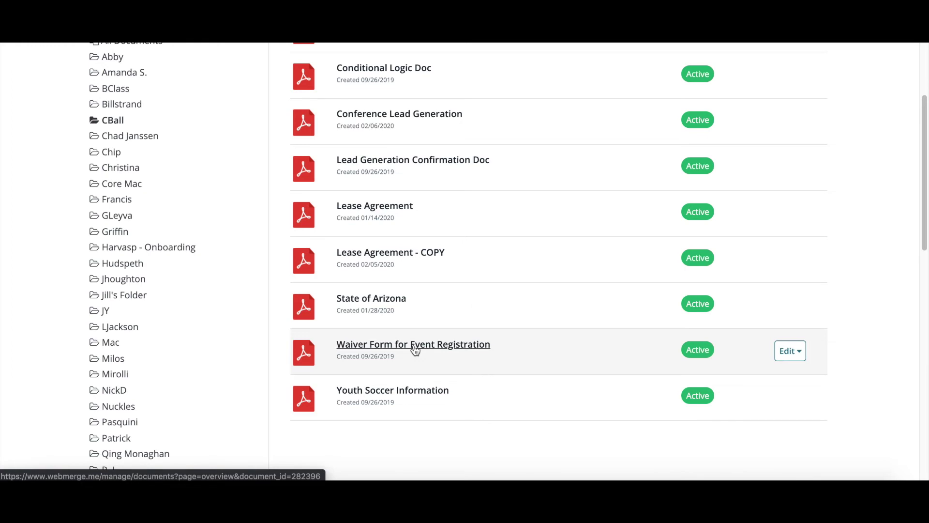
Step: Edit the waiver document's existing Formstack Sign delivery without adding a new delivery
left_click(415, 350)
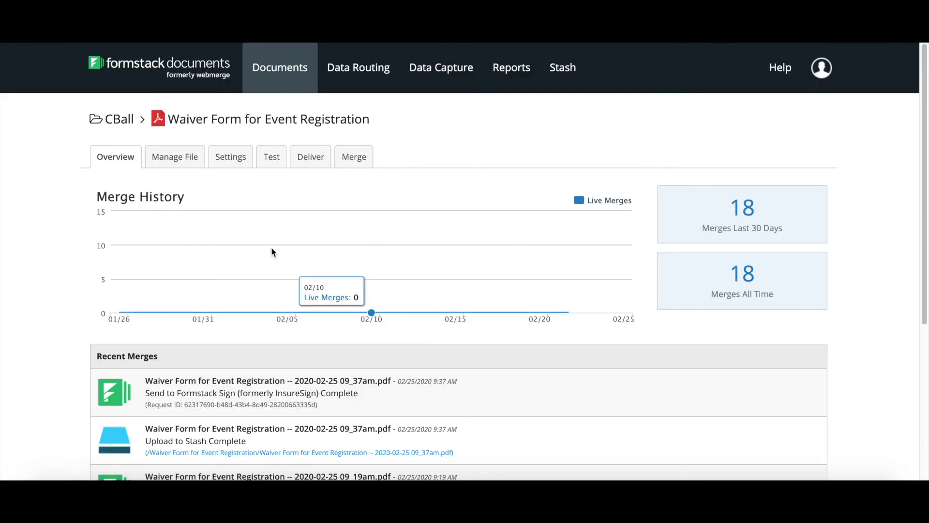
left_click(315, 160)
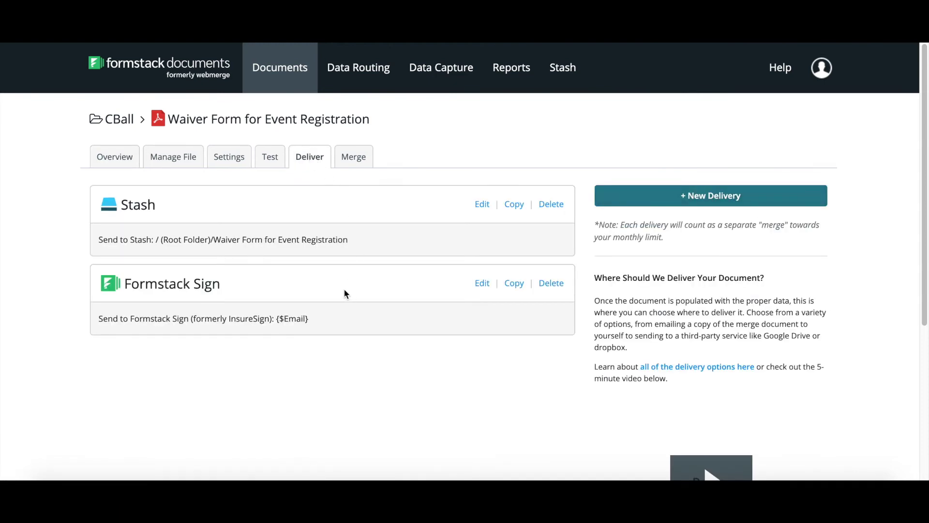
left_click(668, 195)
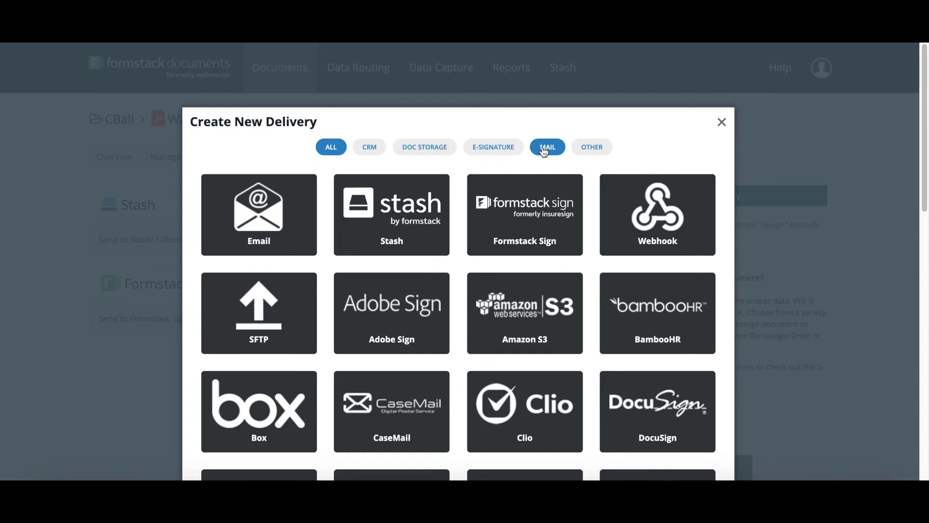
left_click(721, 122)
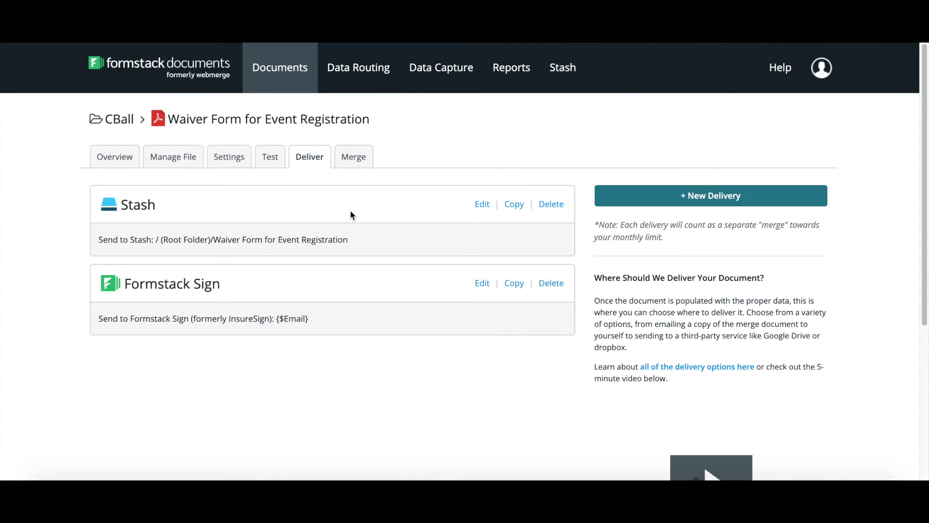
left_click(482, 283)
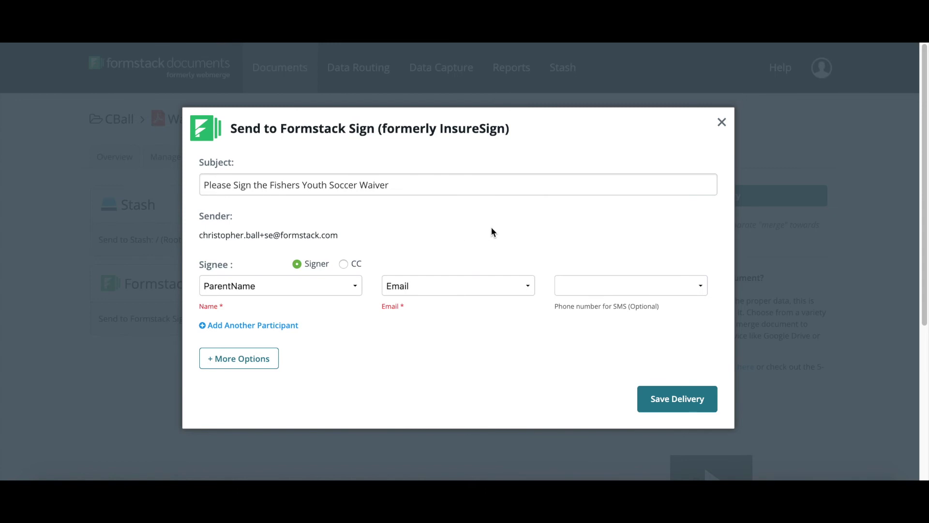
left_click(345, 290)
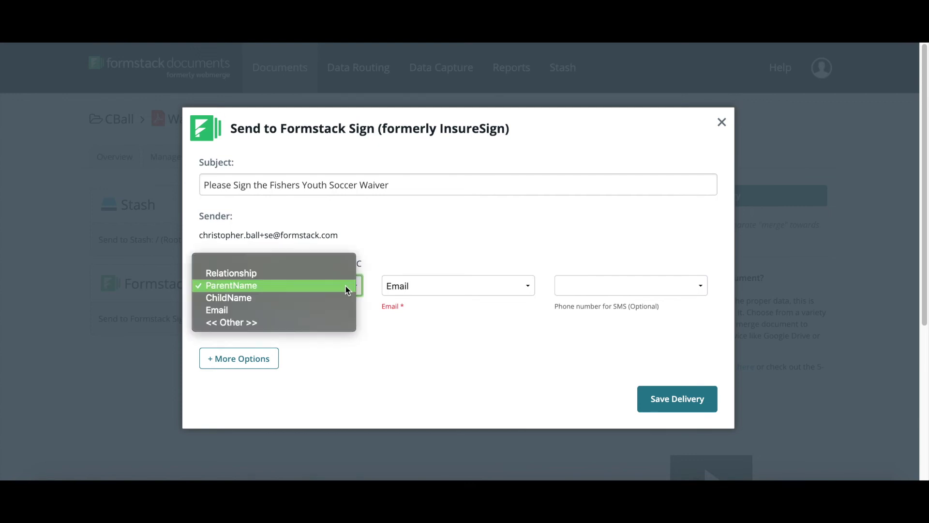
left_click(346, 289)
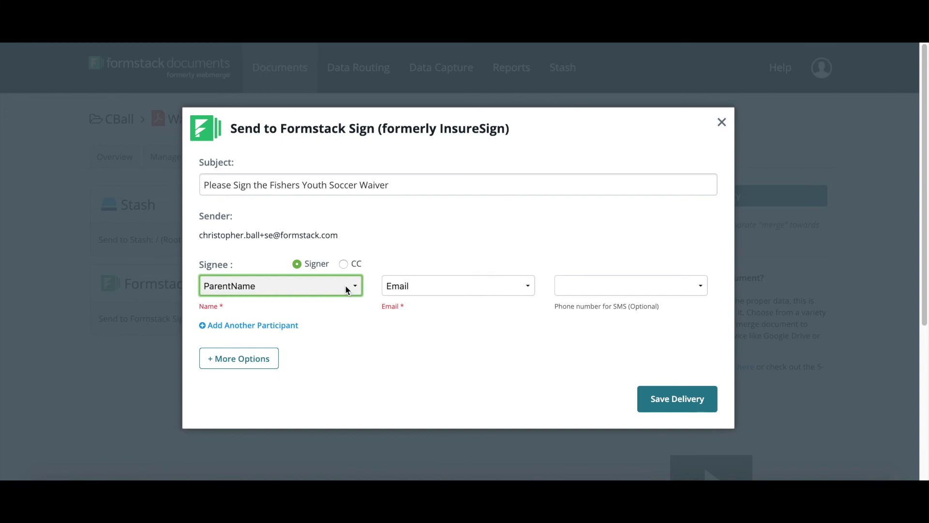
left_click(346, 290)
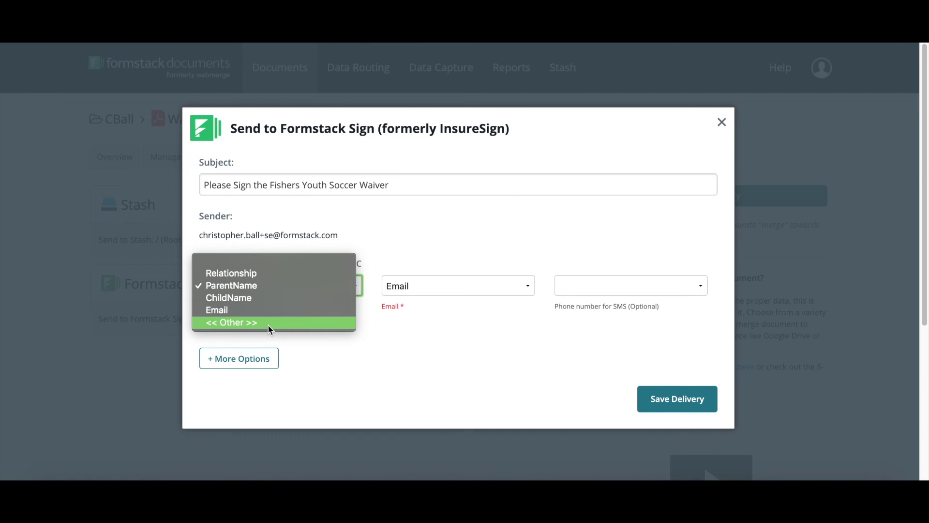
left_click(385, 226)
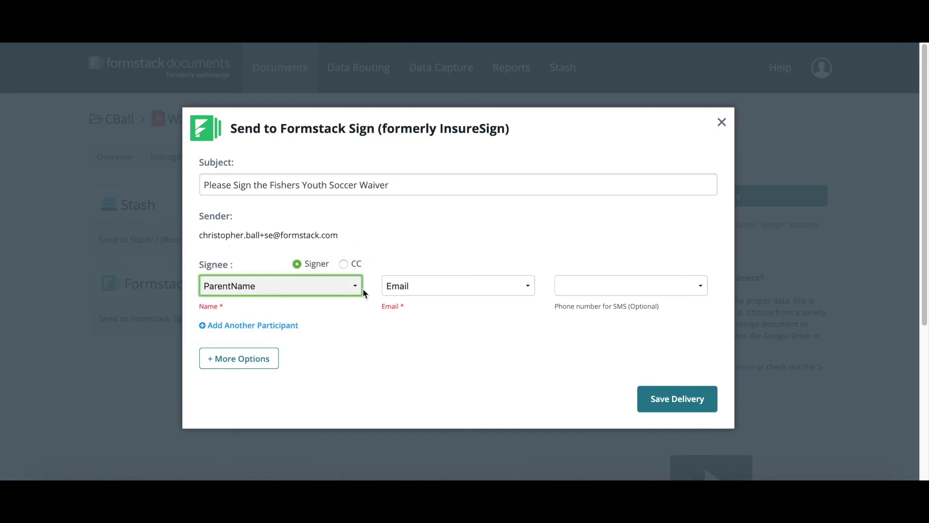
left_click(527, 291)
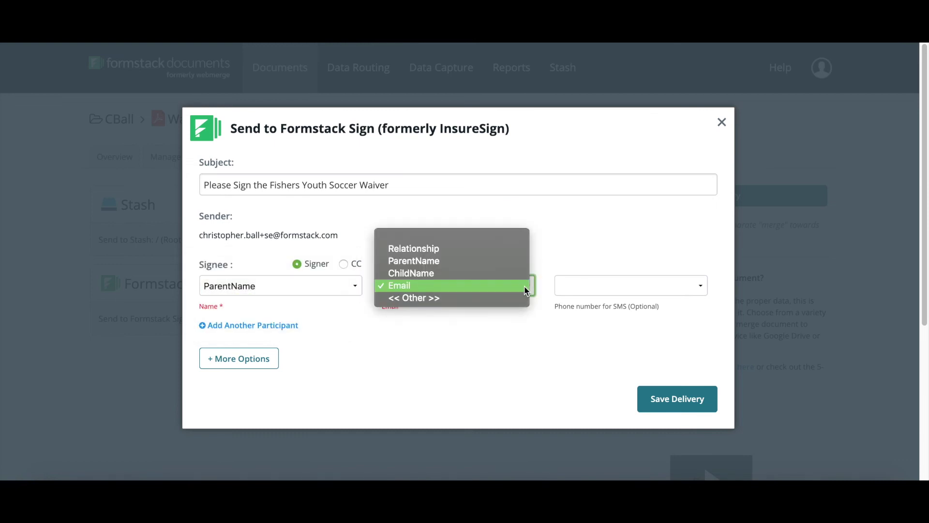
left_click(400, 289)
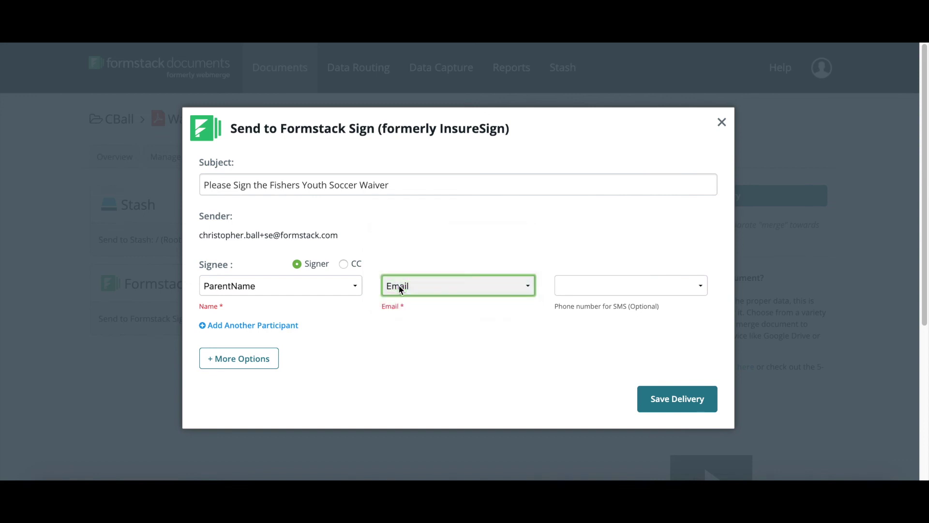
left_click(495, 287)
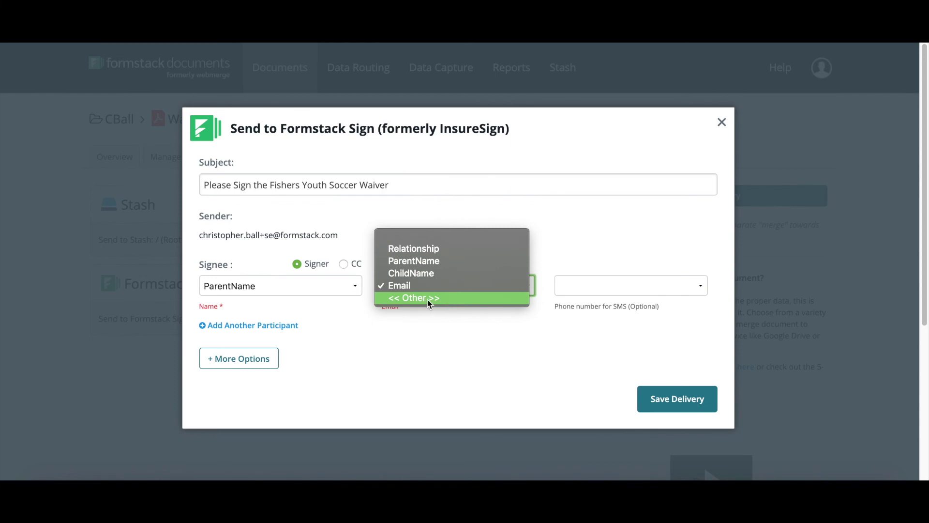
left_click(553, 246)
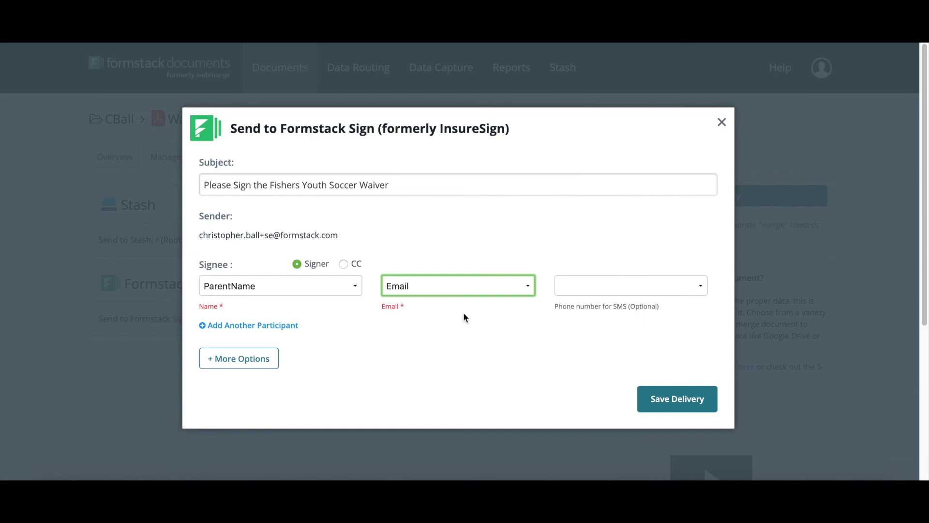
left_click(679, 285)
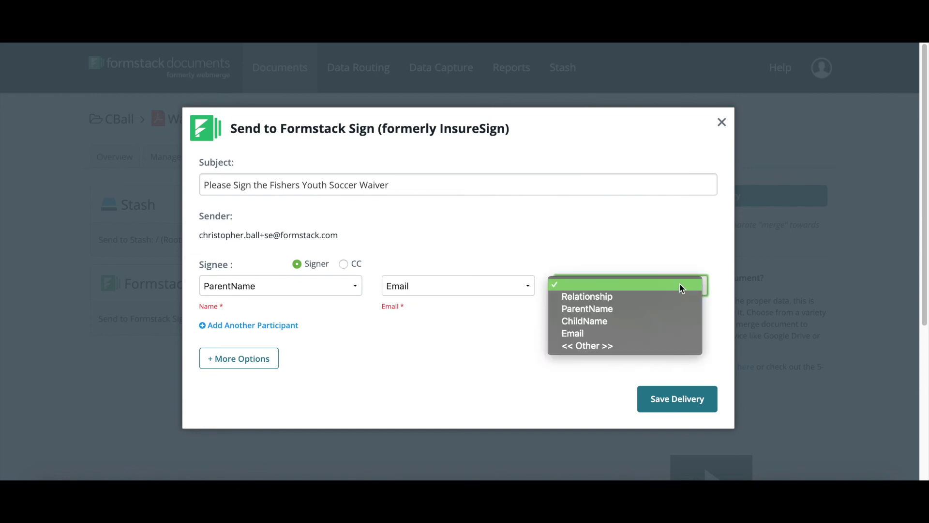
left_click(668, 256)
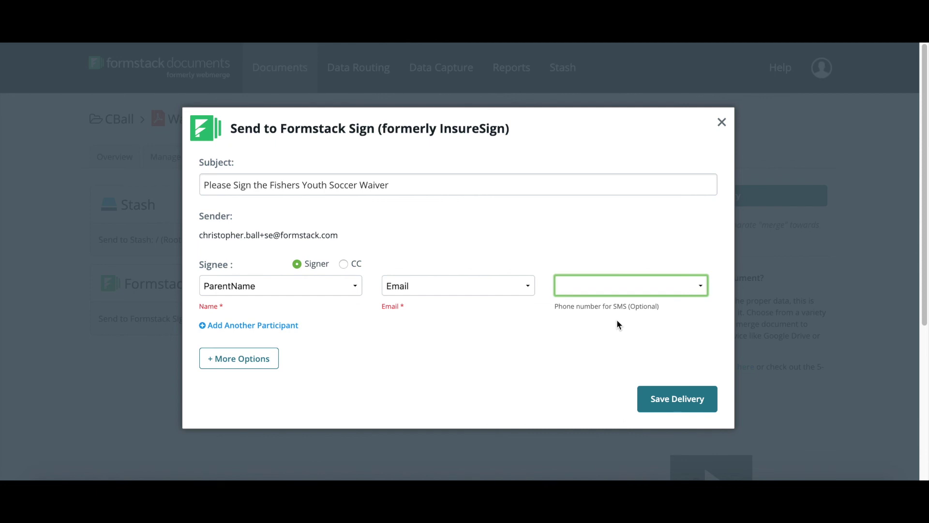
scroll(300, 375, "down", 1)
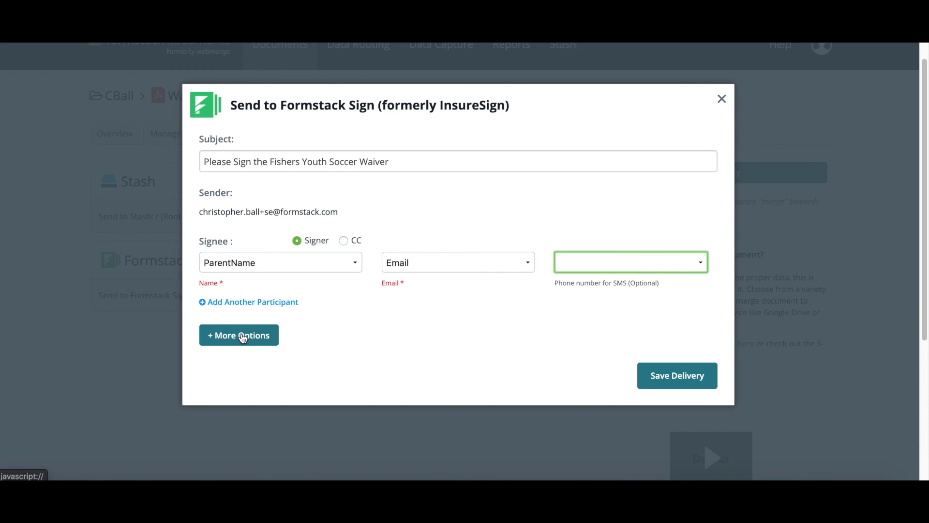
Step: Enable 'Delay other deliveries until signing complete' for Send to Stash, then save the Formstack Sign delivery
left_click(241, 336)
scroll(347, 344, "down", 3)
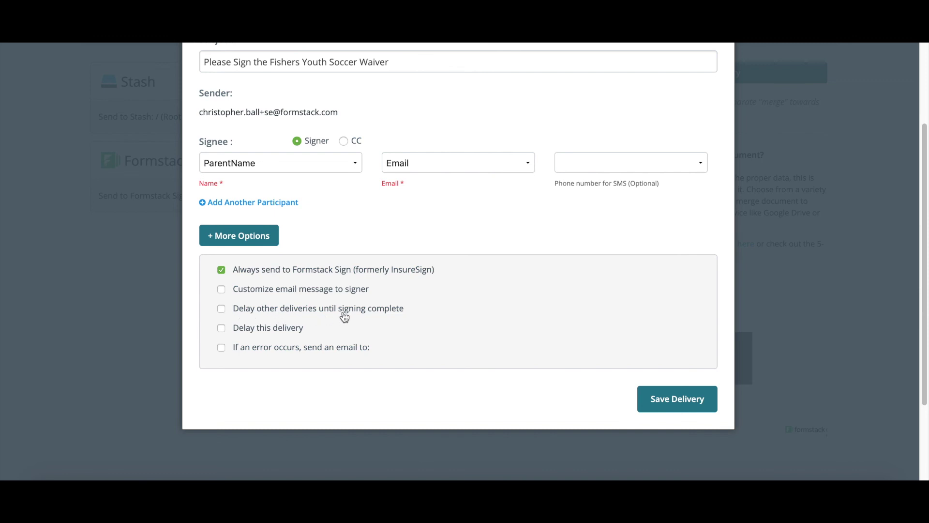
left_click(221, 309)
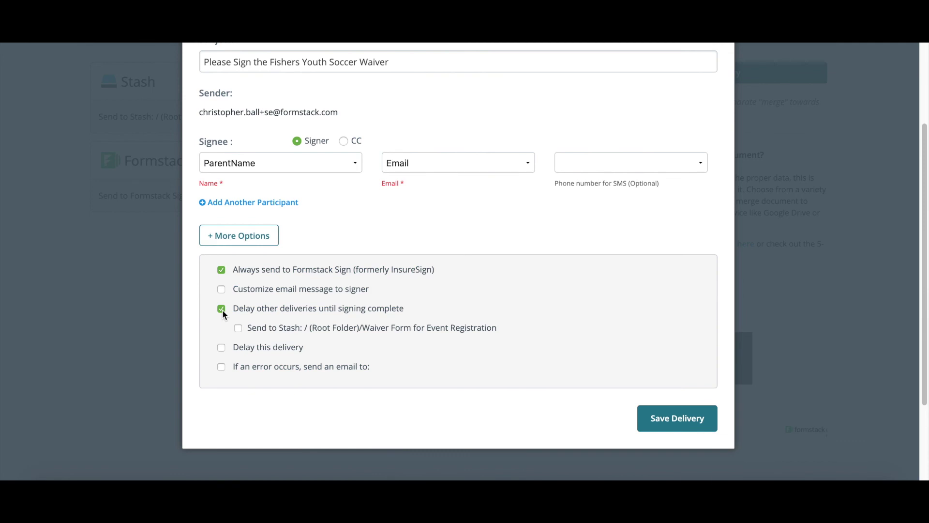
left_click(238, 328)
left_click(691, 419)
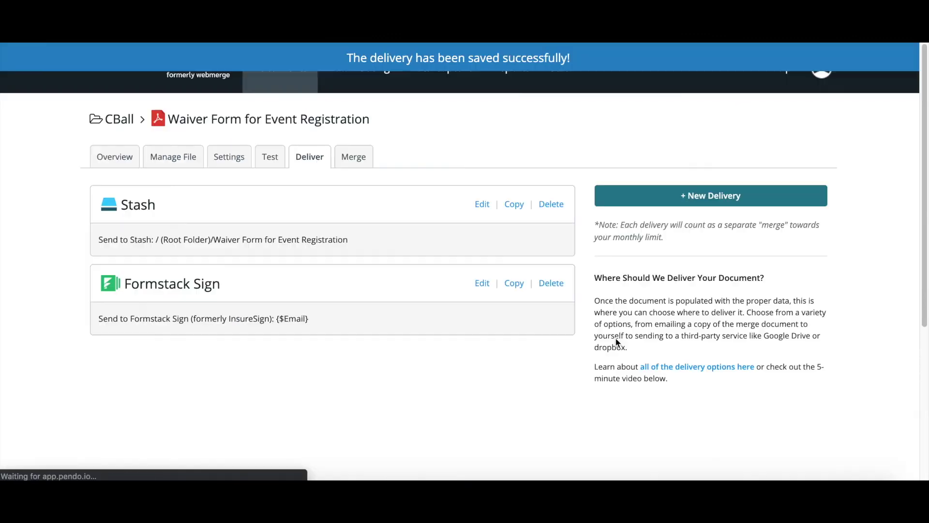